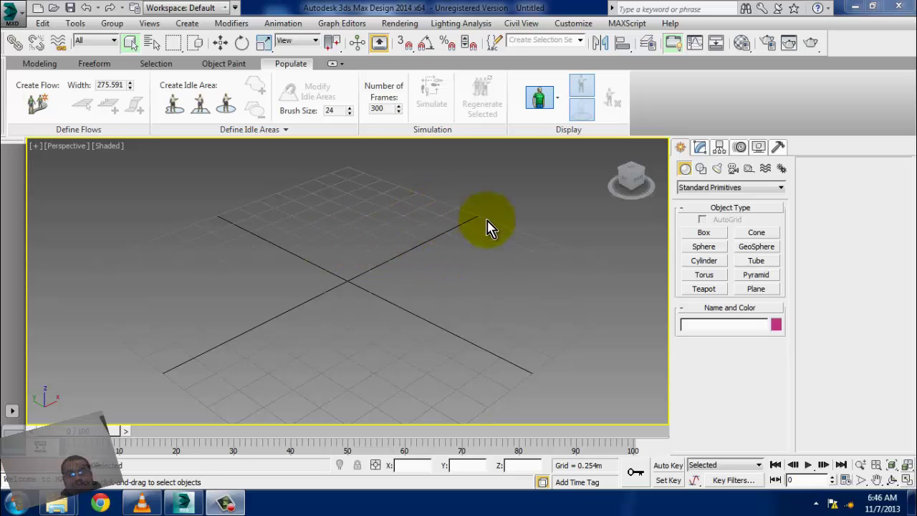
Draw a ground plane across the grid and size it 75 m by 75 m
middle_drag(348, 250, 289, 241)
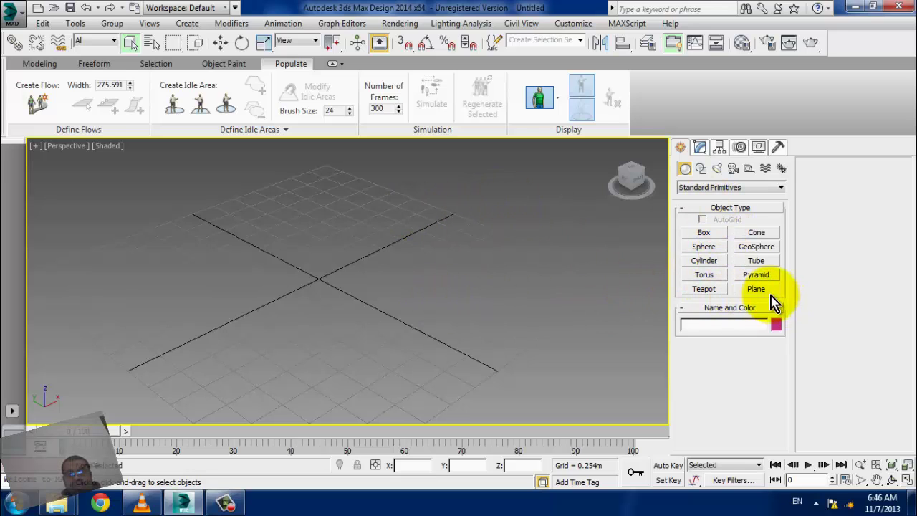
click(760, 290)
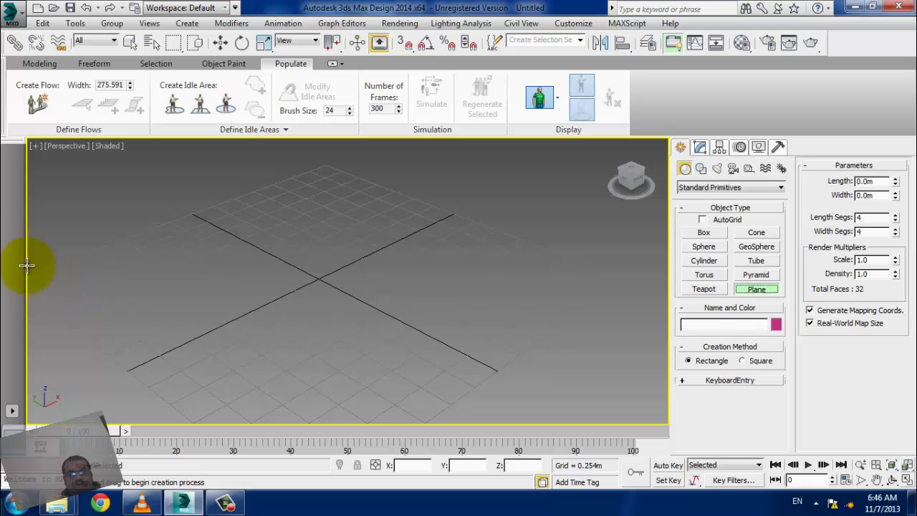
drag(38, 244, 645, 293)
text(75)
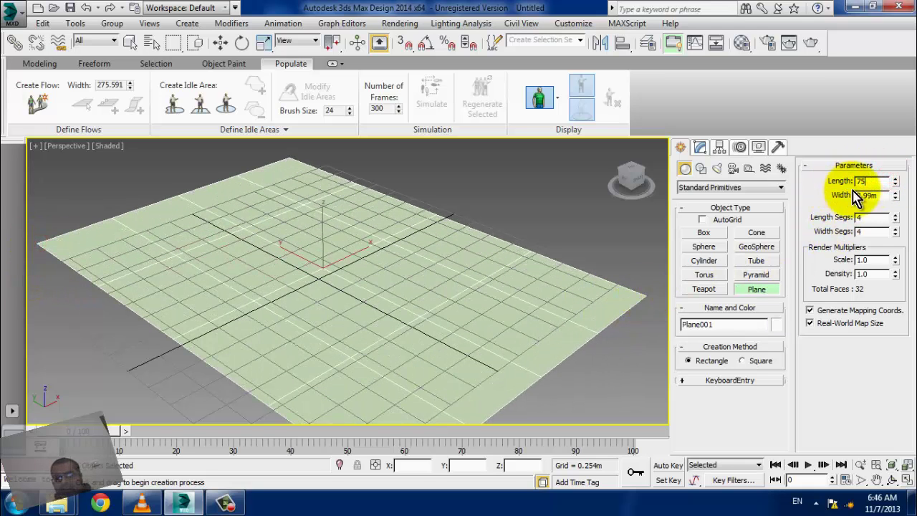
double_click(880, 195)
text(75)
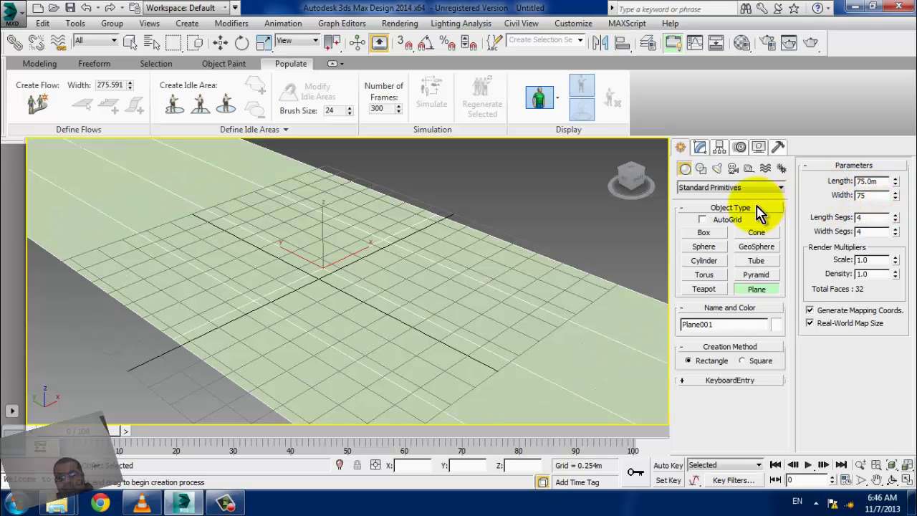
key(Return)
scroll(377, 315, down, 2)
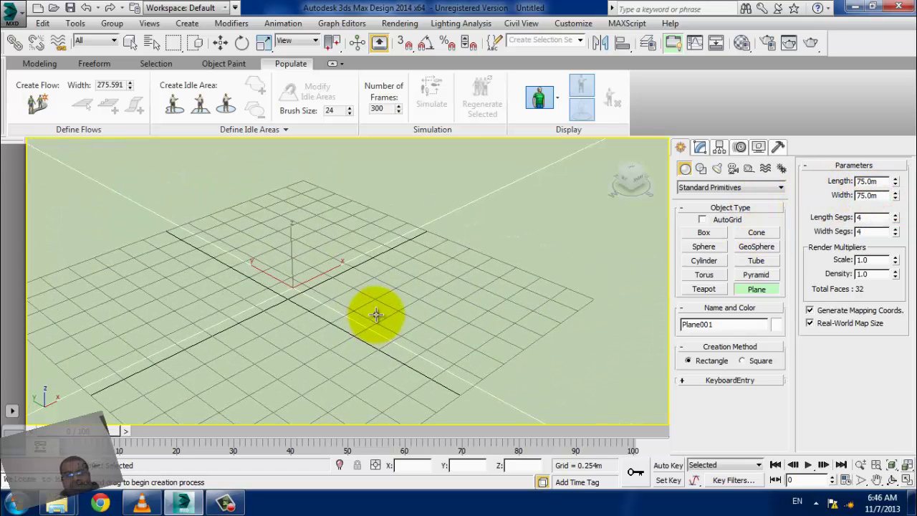
scroll(328, 190, down, 3)
scroll(321, 292, down, 3)
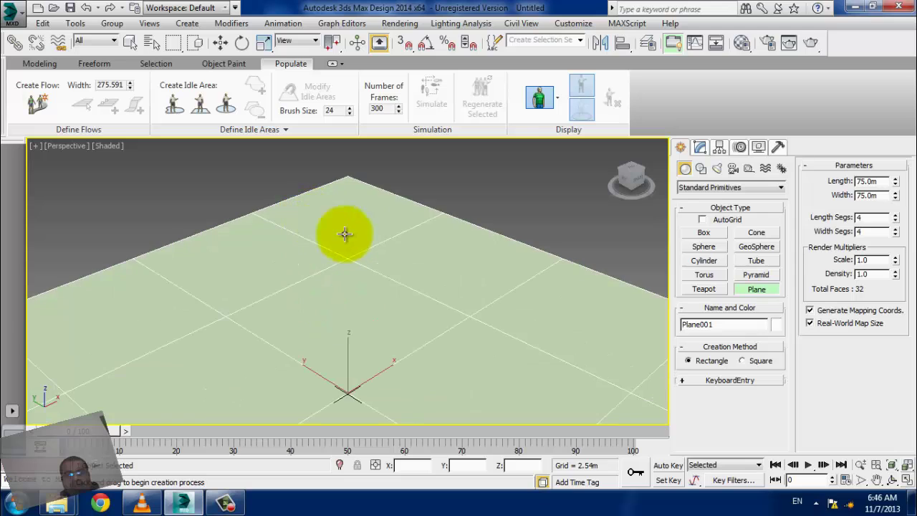
Draw Box001 on the plane, about 19.68 m by 21.543 m and 39.149 m tall
click(709, 233)
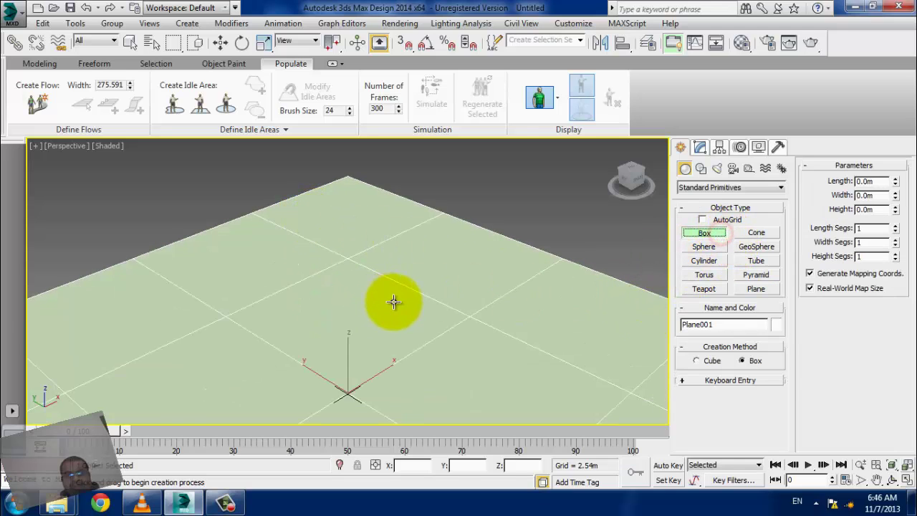
drag(344, 319, 372, 215)
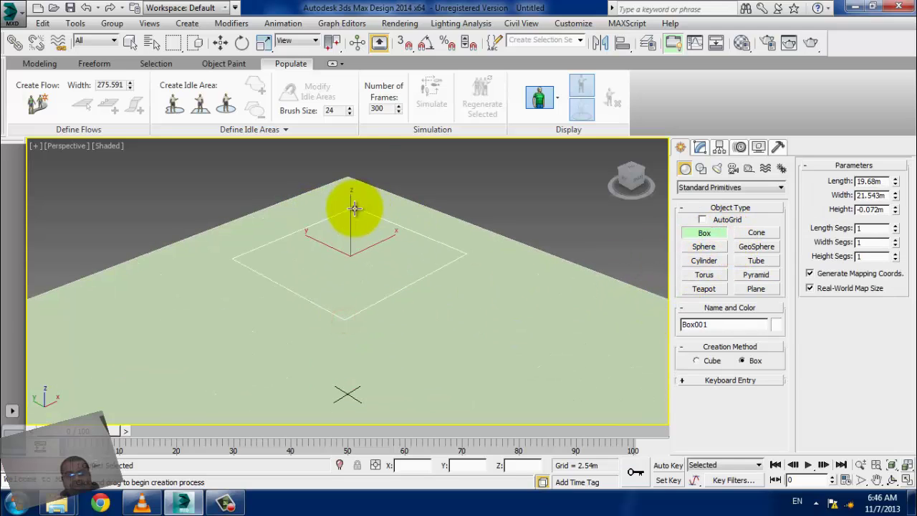
scroll(382, 172, down, 5)
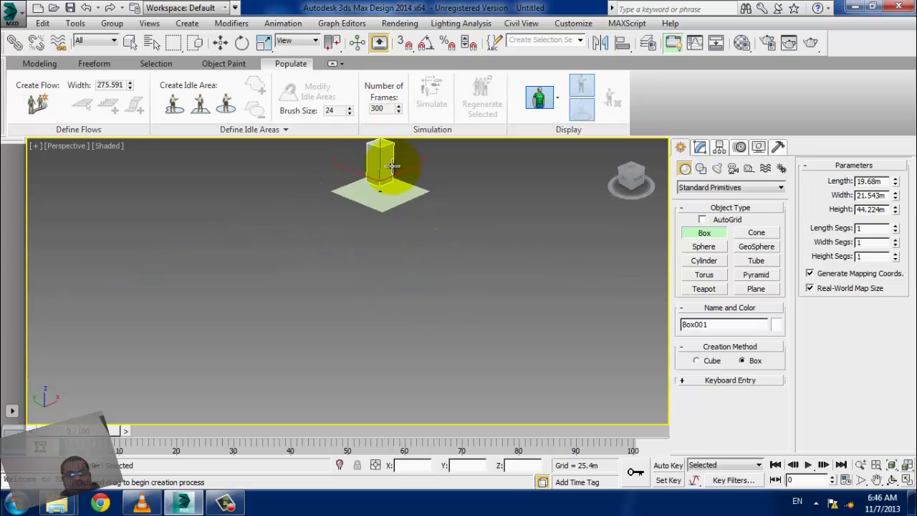
scroll(384, 172, up, 5)
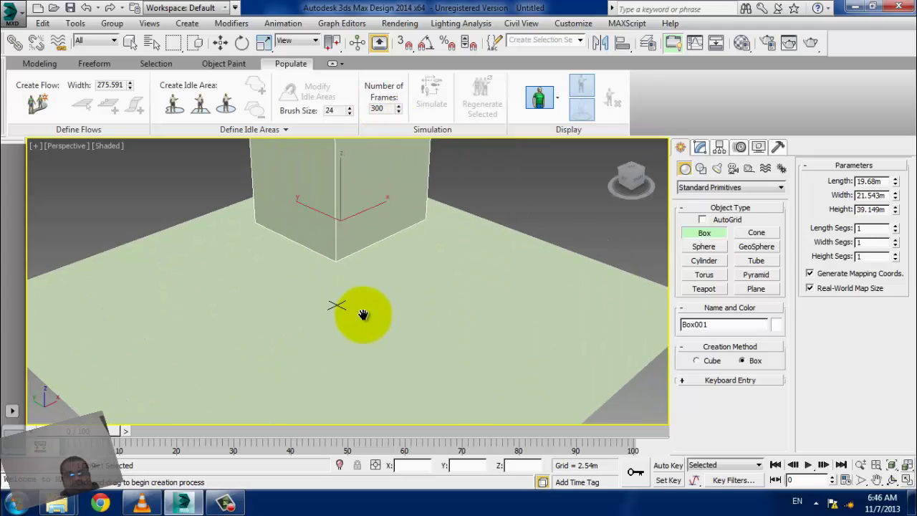
scroll(337, 300, up, 2)
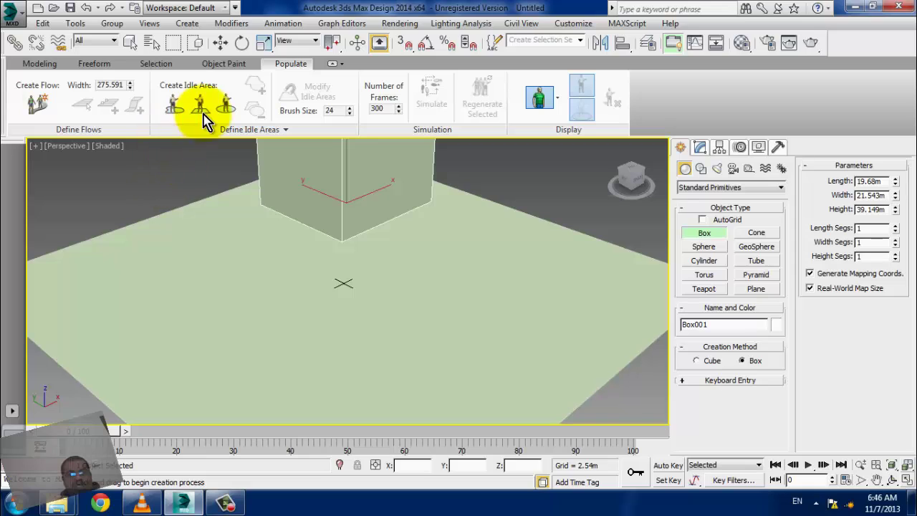
Draw a Populate flow through corners at the plane's right, front and left, ending near the building
click(38, 104)
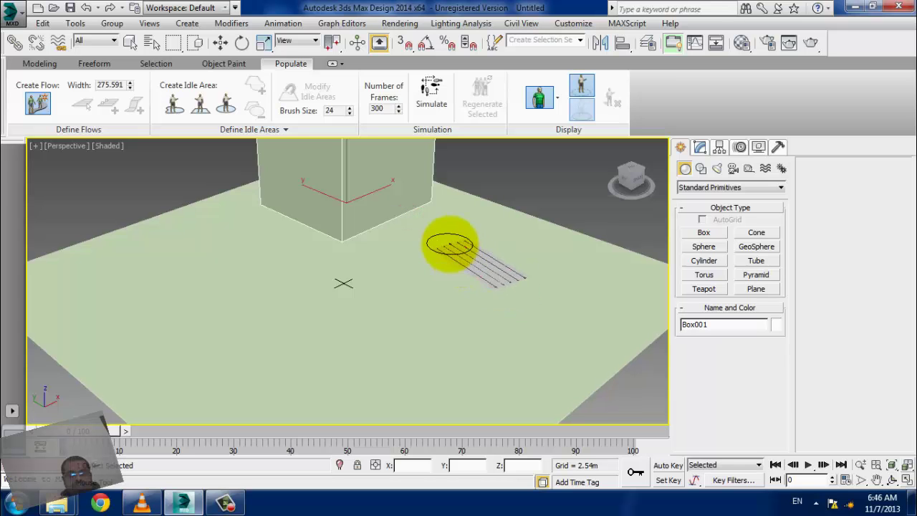
scroll(313, 272, down, 3)
scroll(399, 294, up, 3)
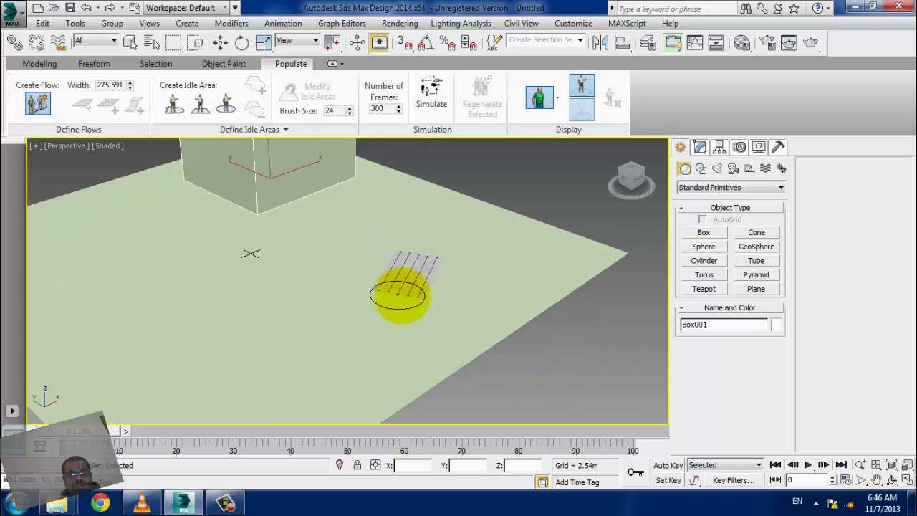
click(508, 289)
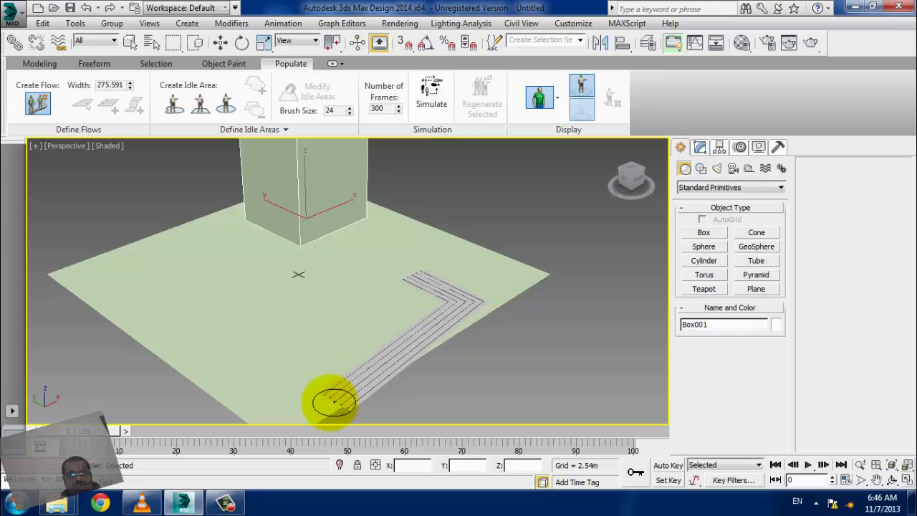
click(290, 407)
click(83, 274)
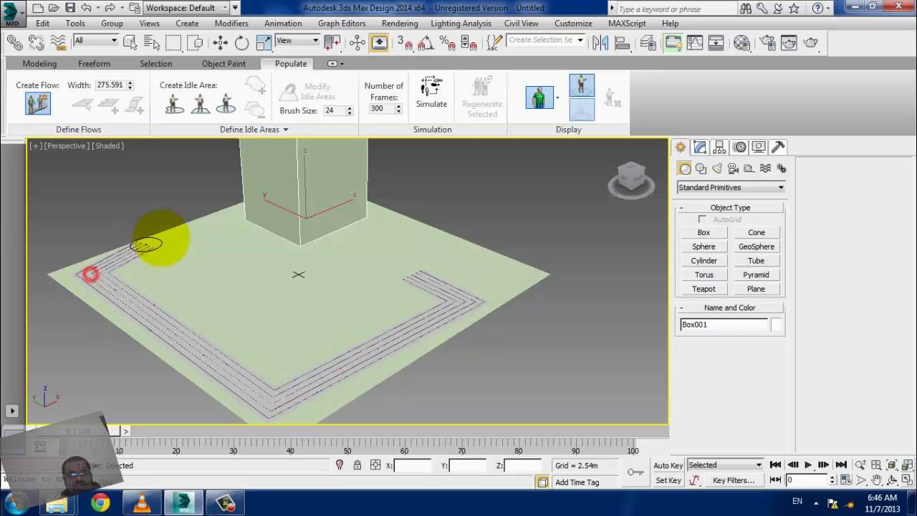
click(263, 225)
right_click(263, 225)
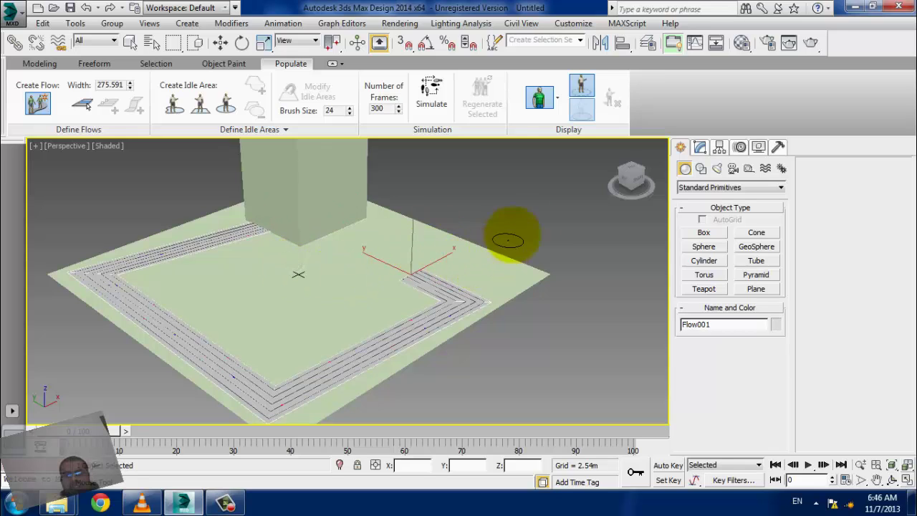
Switch to Move mode and select the new flow path
key(w)
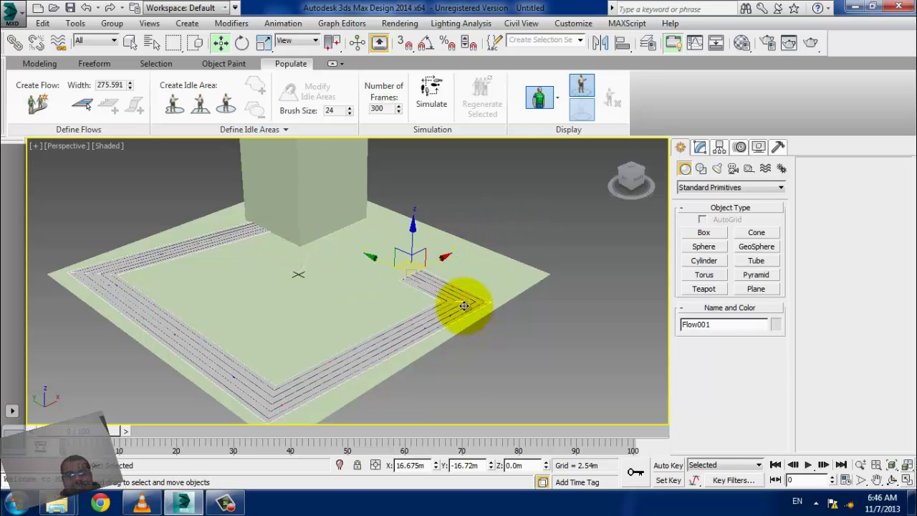
click(463, 304)
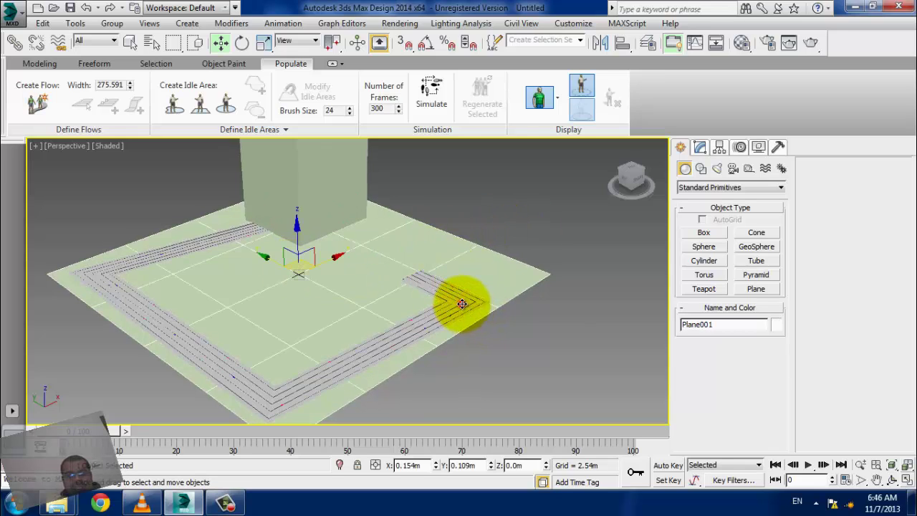
click(427, 342)
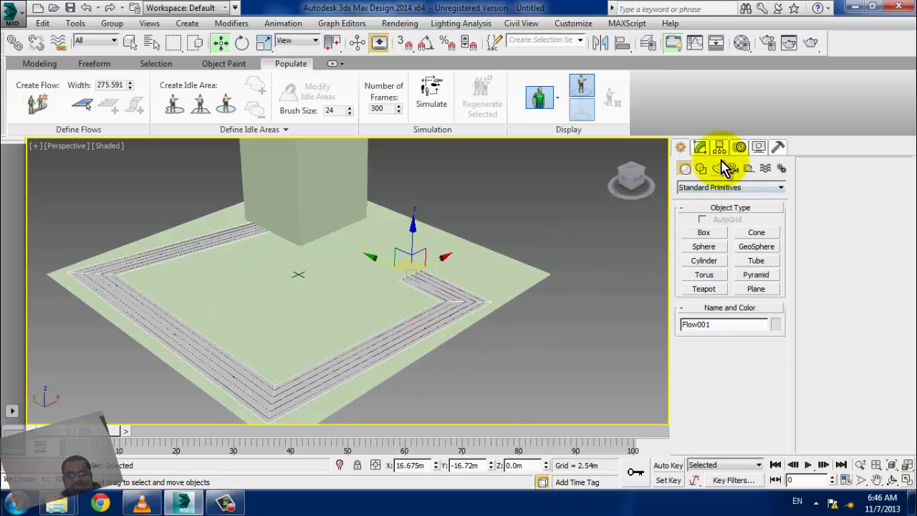
Set Flow001's male/female slider to an even half-and-half mix in the Modify panel
click(700, 149)
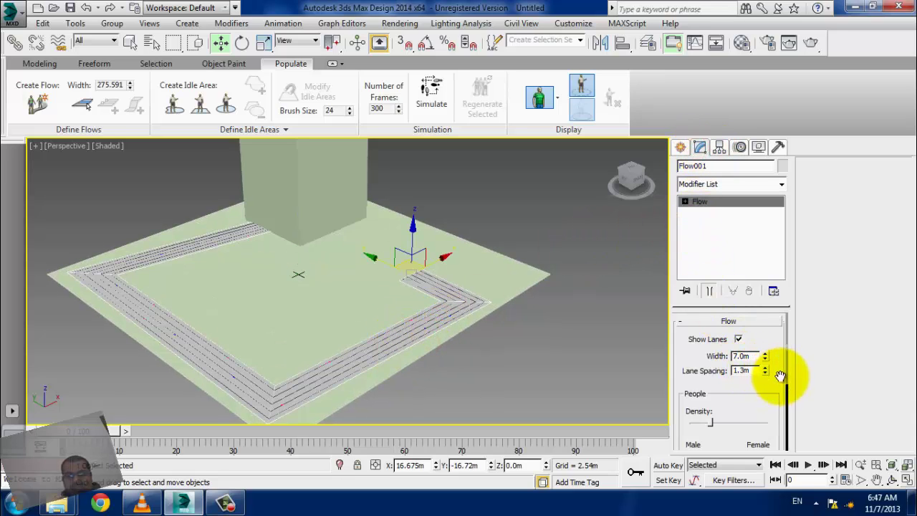
drag(779, 375, 755, 343)
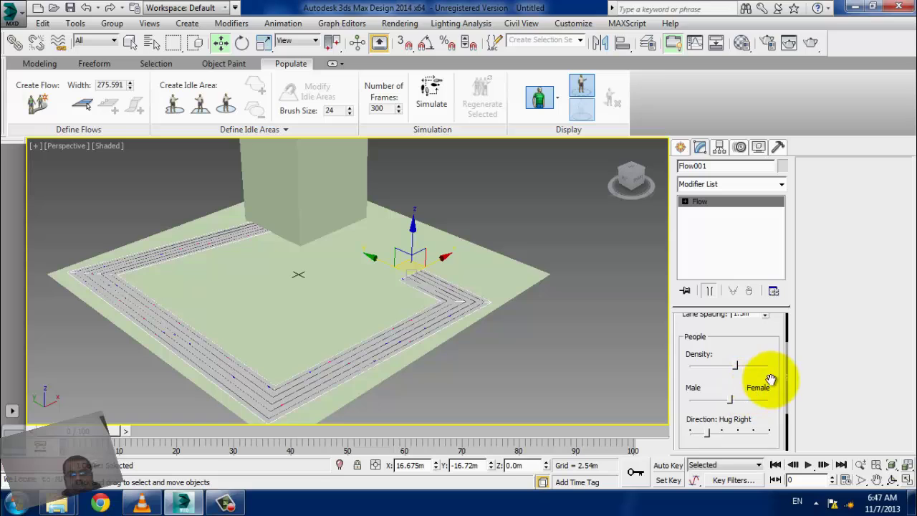
scroll(770, 380, down, 3)
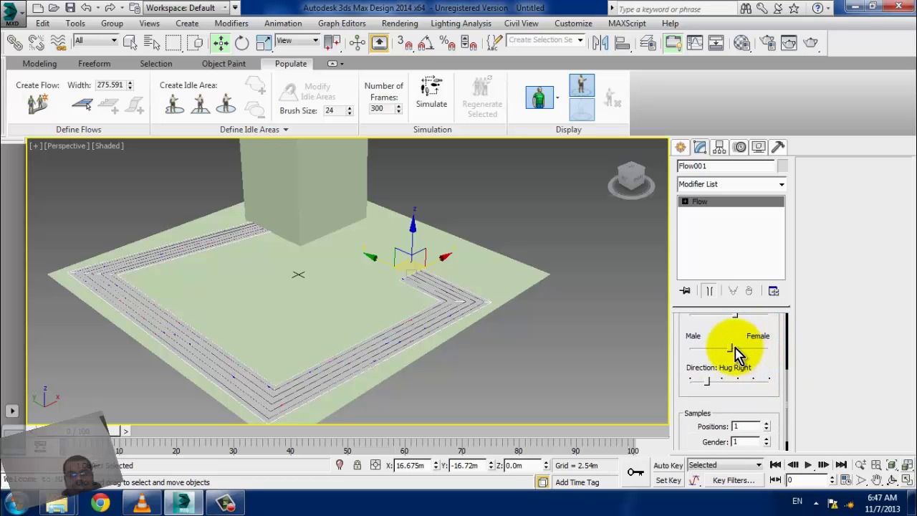
mouse_move(768, 349)
mouse_down()
mouse_move(677, 351)
mouse_move(738, 349)
mouse_up()
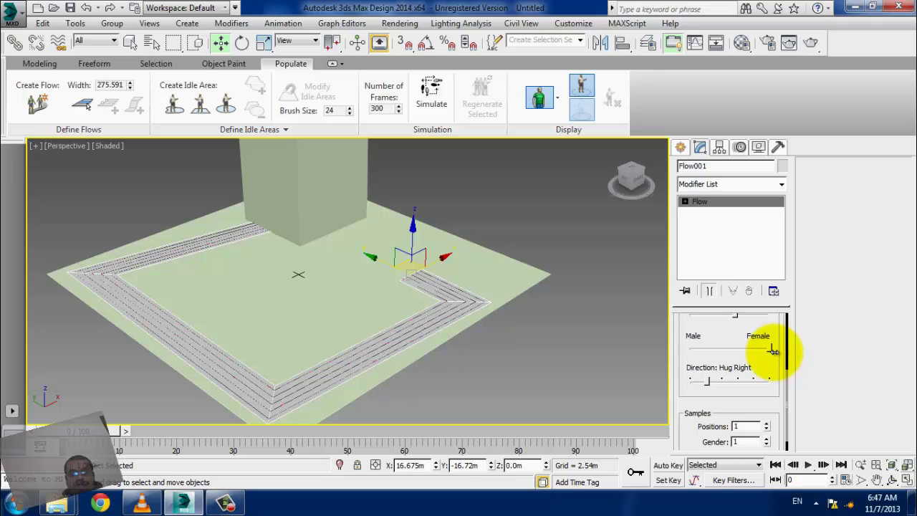
mouse_move(773, 349)
mouse_down()
mouse_move(662, 351)
mouse_move(717, 346)
mouse_up()
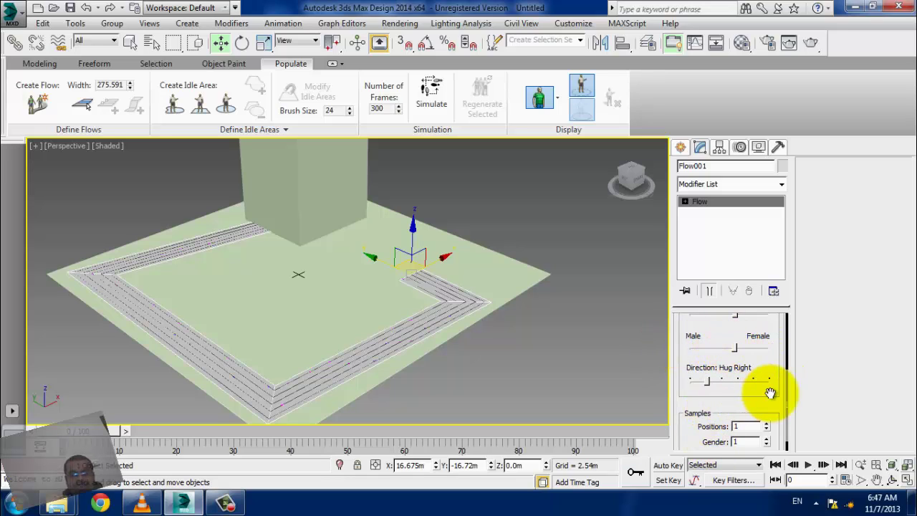
Reframe the view and start creating an idle area for standing people
scroll(767, 394, down, 1)
middle_drag(351, 317, 408, 293)
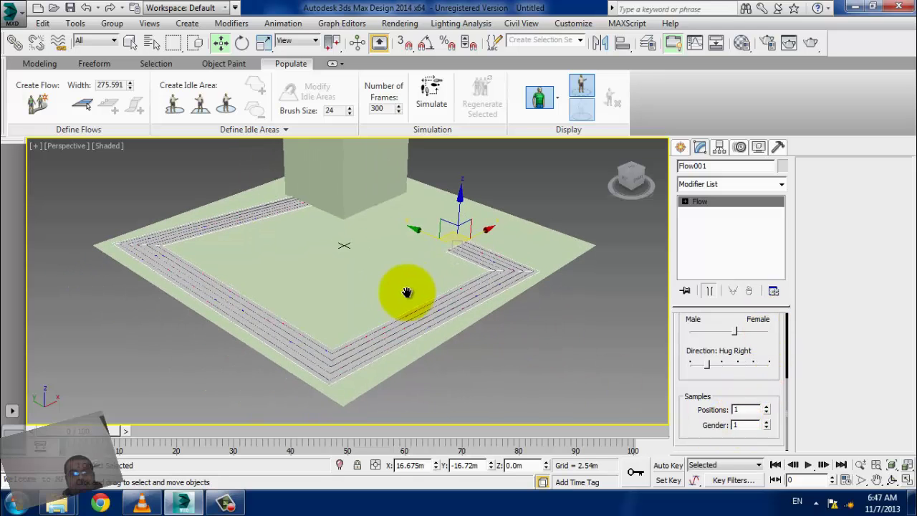
scroll(215, 215, up, 2)
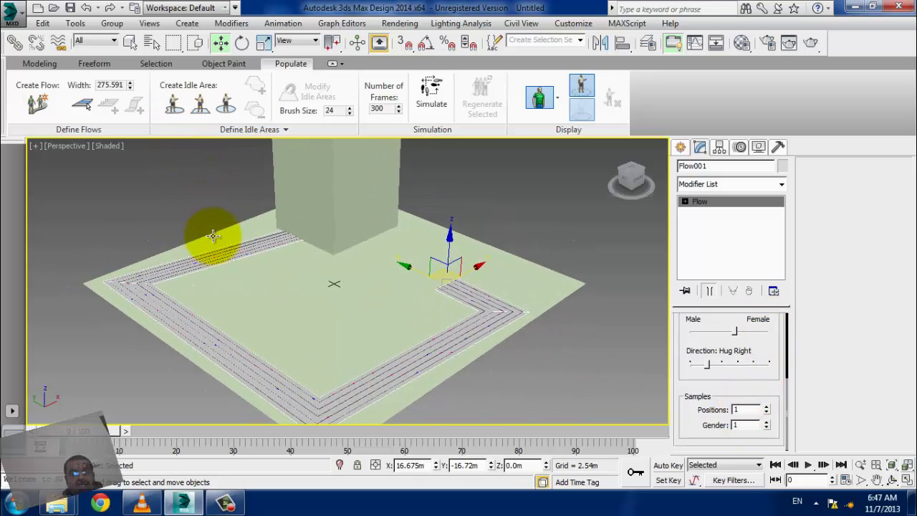
scroll(252, 276, up, 2)
middle_drag(250, 282, 237, 253)
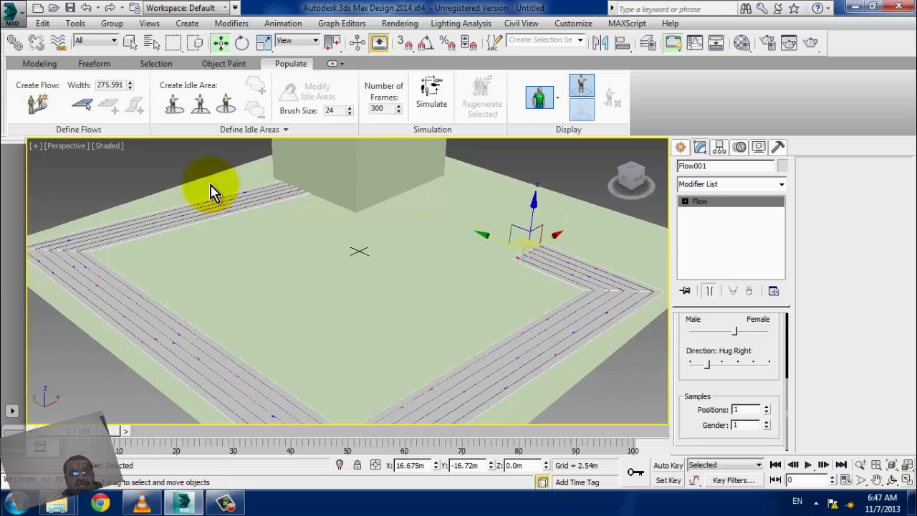
click(174, 104)
Paint an idle area beside the front-left flow and draw a rectangular idle area
click(205, 309)
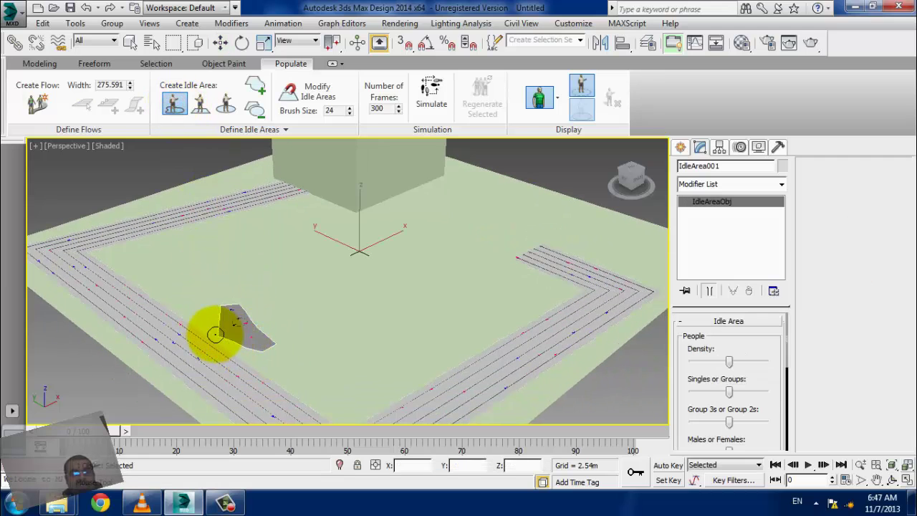
click(213, 323)
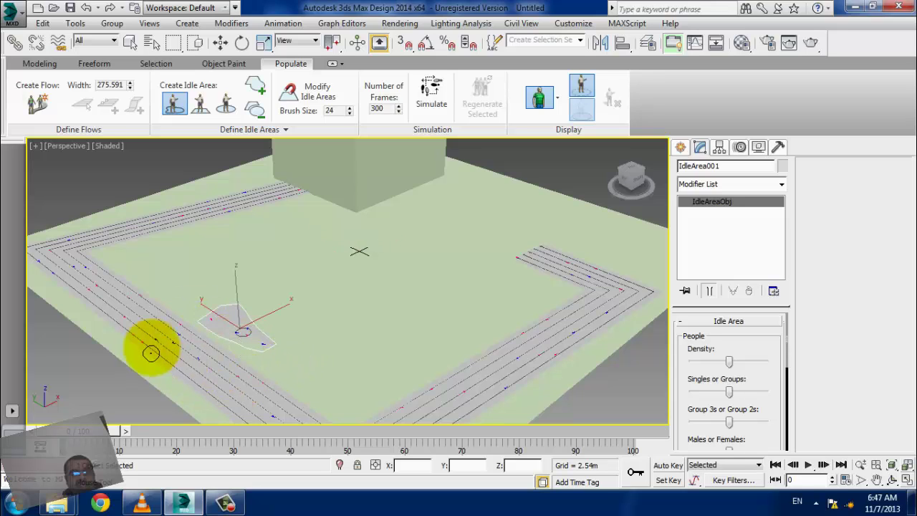
click(200, 107)
drag(331, 397, 364, 357)
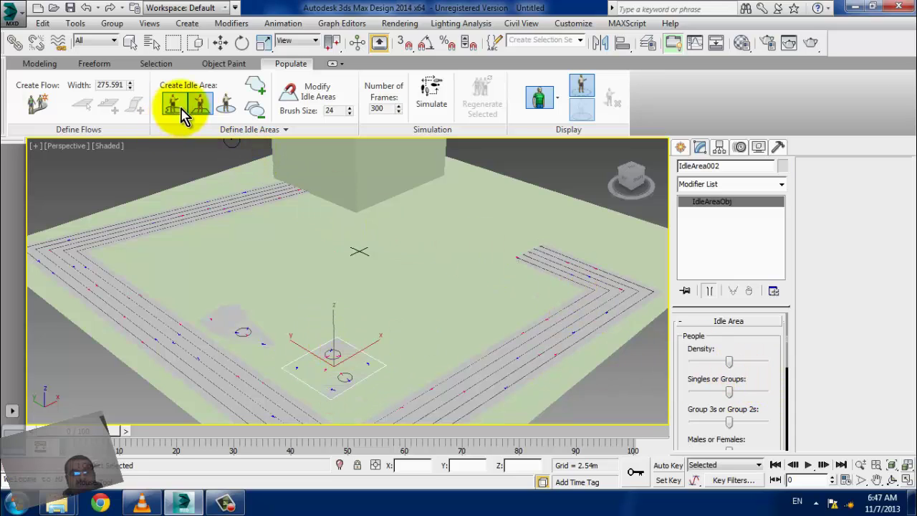
Draw a circular idle area near the scene centre and run the crowd simulation
click(226, 104)
mouse_move(421, 341)
mouse_down()
mouse_move(439, 324)
mouse_move(421, 316)
mouse_up()
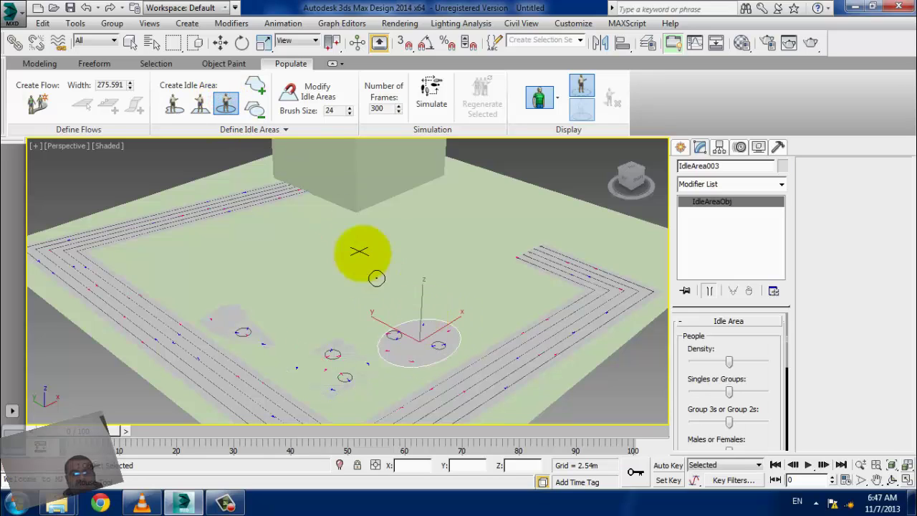
click(428, 92)
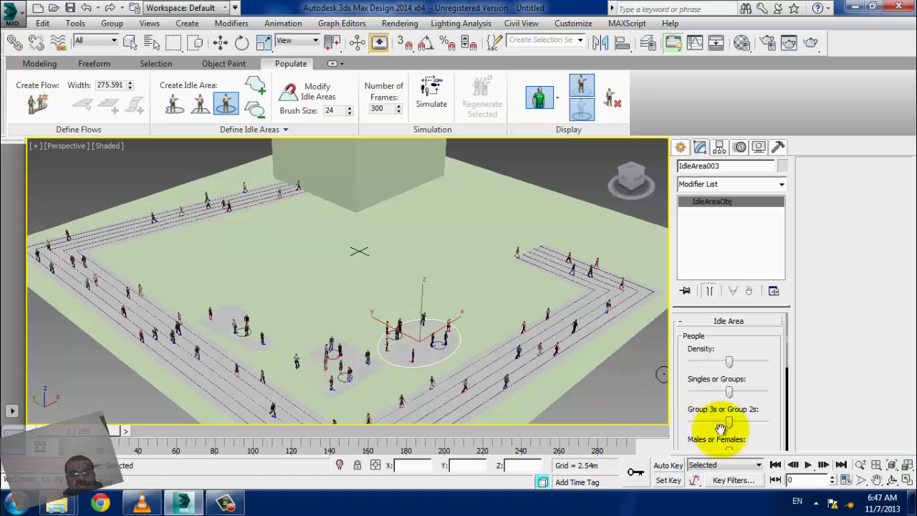
click(810, 473)
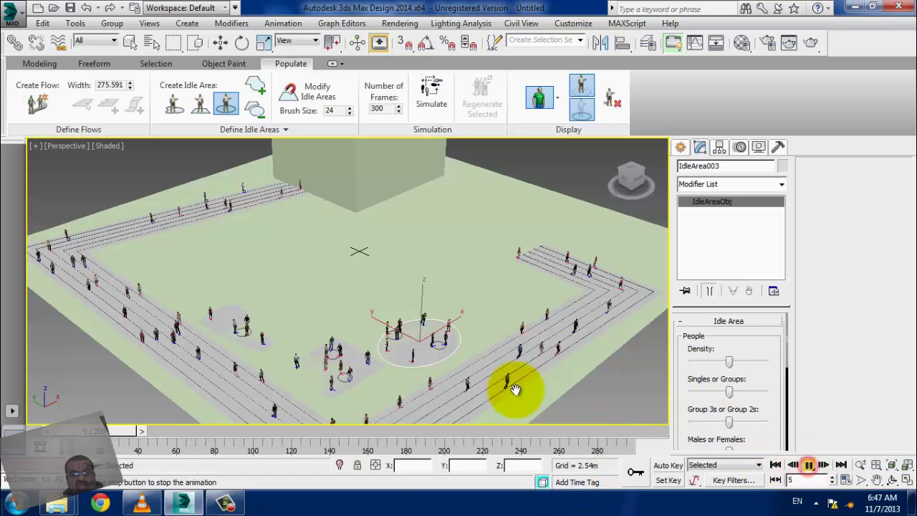
middle_drag(231, 368, 296, 369)
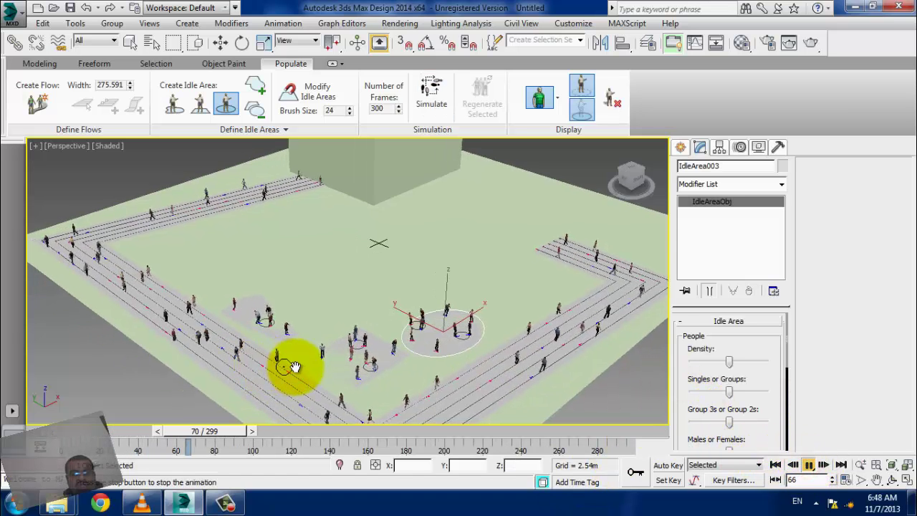
scroll(296, 369, up, 5)
scroll(399, 375, down, 4)
middle_drag(348, 342, 265, 261)
scroll(266, 260, up, 5)
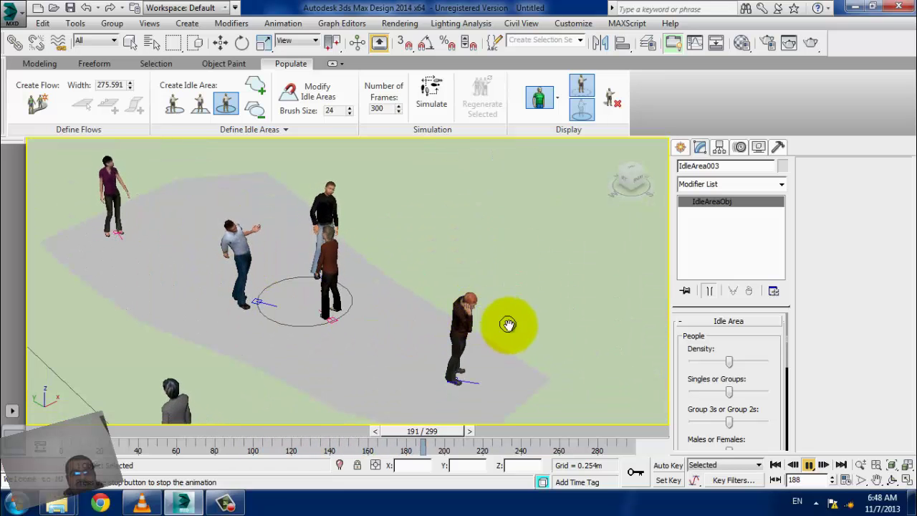
scroll(231, 225, down, 5)
scroll(360, 417, up, 2)
scroll(499, 360, down, 2)
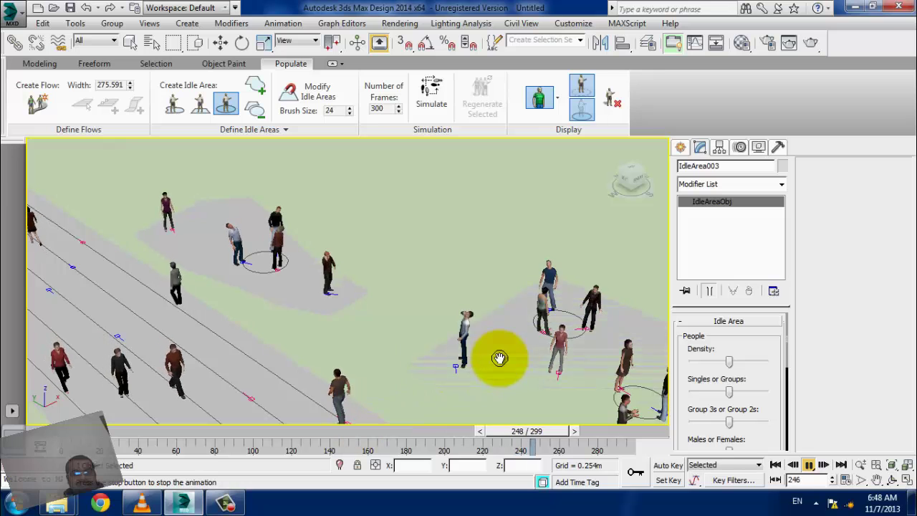
scroll(389, 348, down, 2)
scroll(270, 328, up, 5)
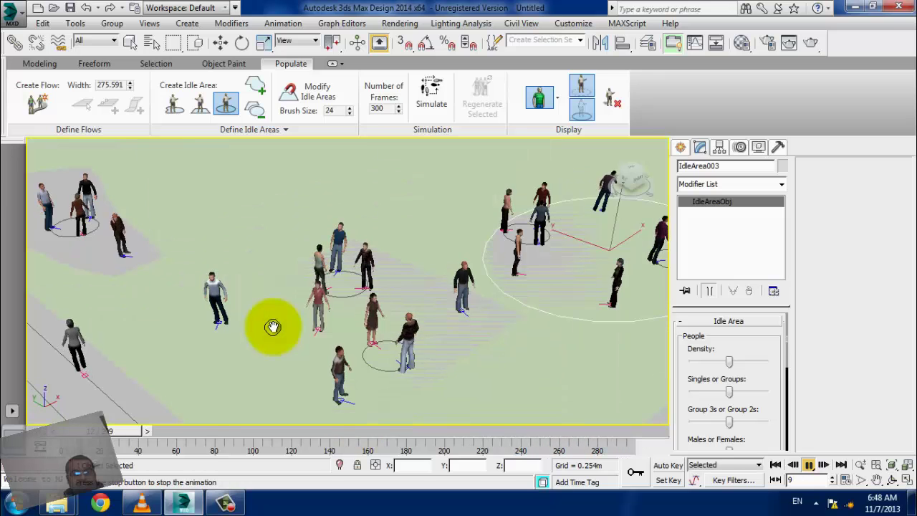
scroll(368, 344, up, 2)
scroll(397, 349, up, 2)
scroll(397, 349, up, 3)
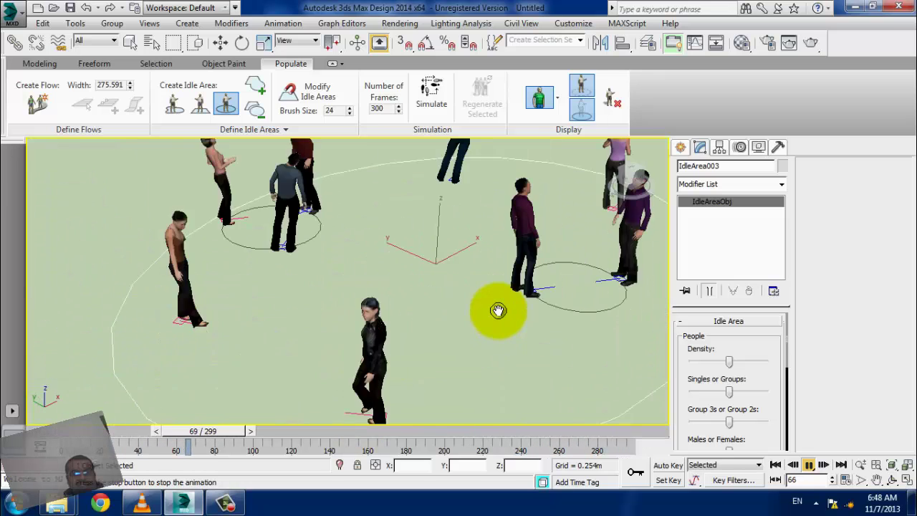
scroll(466, 323, down, 2)
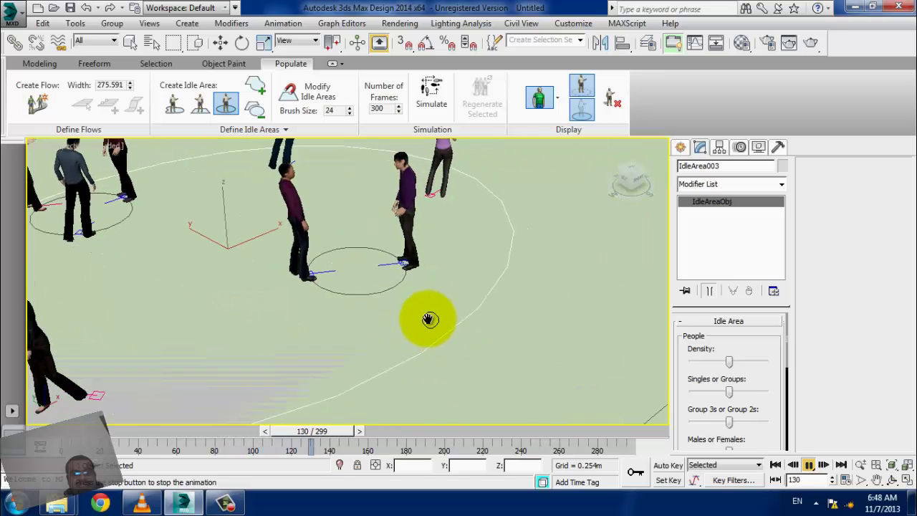
scroll(419, 324, down, 1)
scroll(358, 294, down, 3)
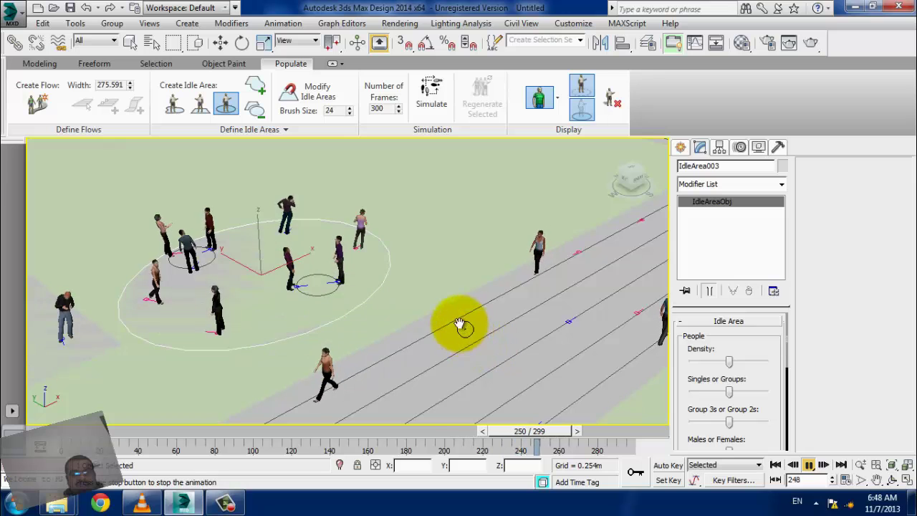
Select Flow001 and move its corner flow point slightly left
click(495, 344)
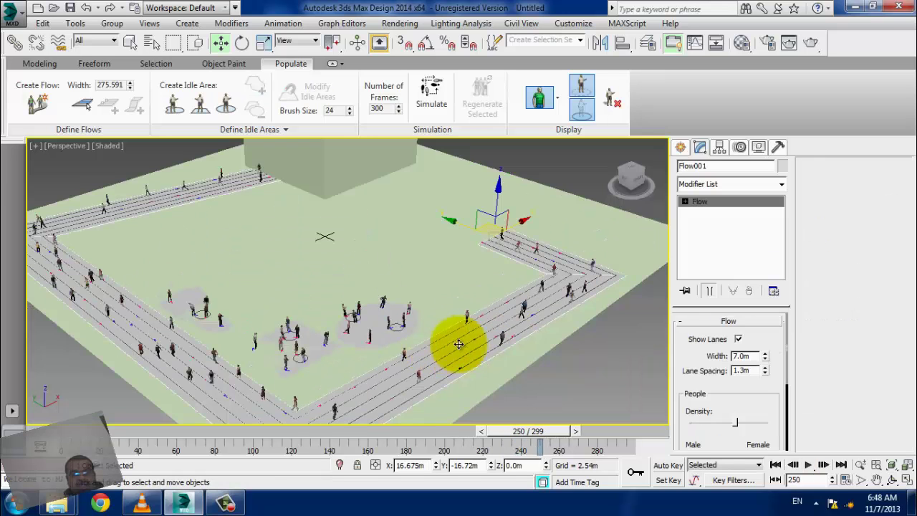
scroll(448, 344, down, 5)
scroll(459, 373, up, 5)
mouse_move(489, 391)
alt+middle_down()
mouse_move(423, 272)
mouse_move(359, 303)
mouse_move(507, 263)
alt+middle_up()
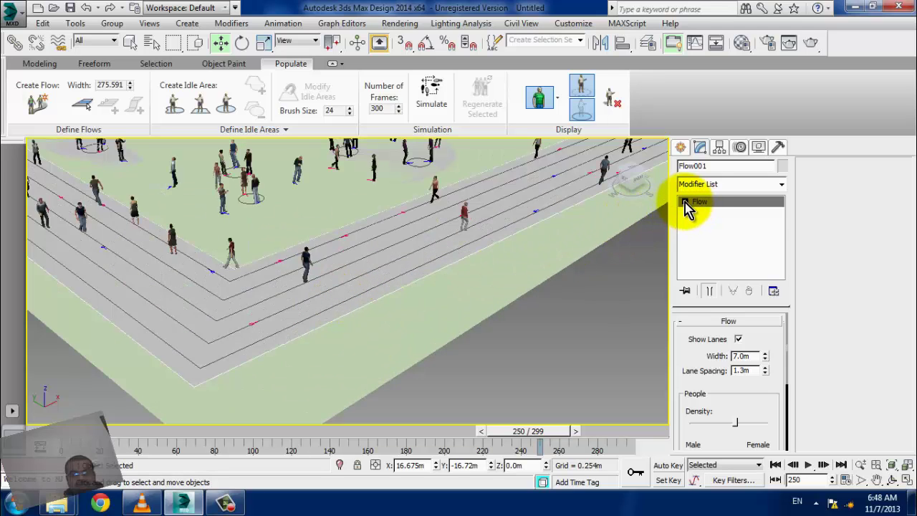
click(720, 214)
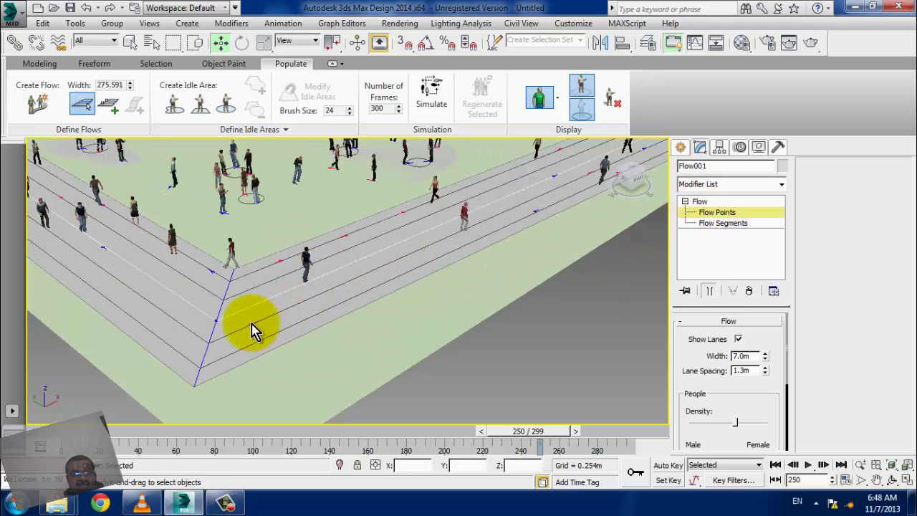
mouse_move(218, 320)
mouse_down()
mouse_move(205, 311)
mouse_move(211, 320)
mouse_up()
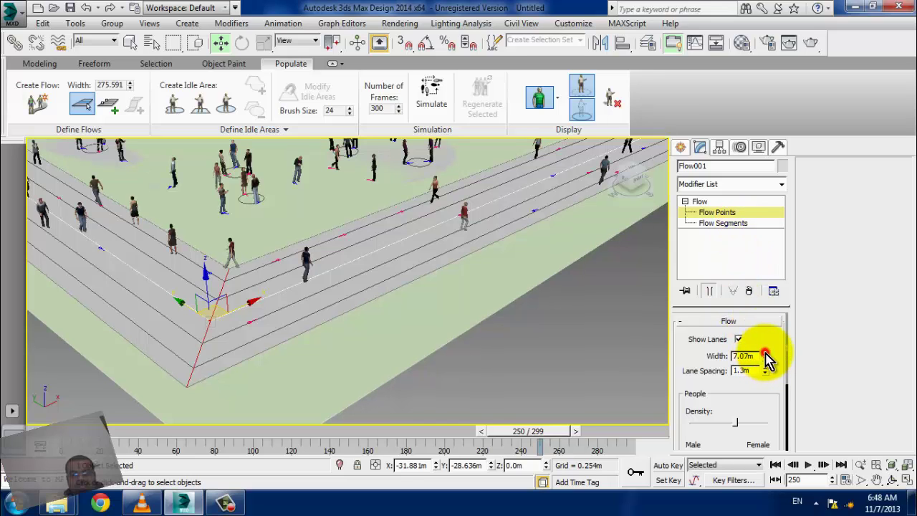
Widen the flow lanes to 7.732 m and orbit to view the walkway corner
drag(767, 356, 767, 358)
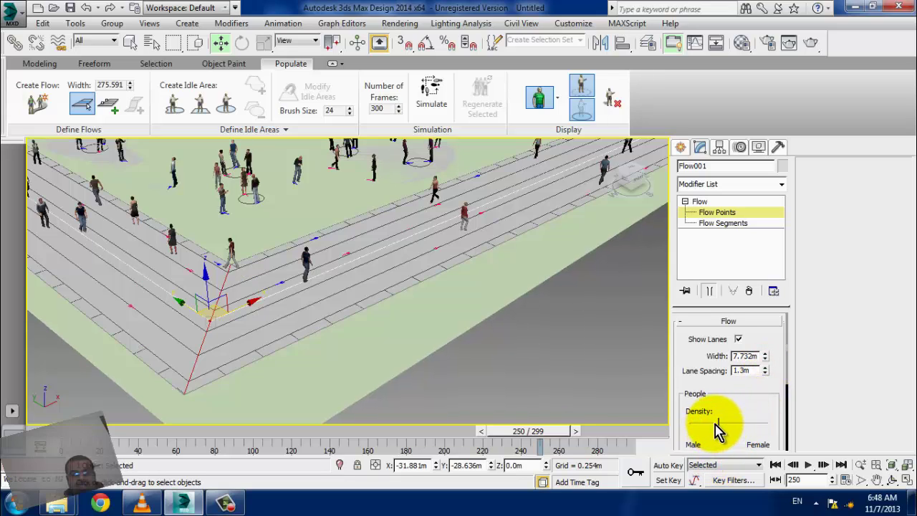
drag(752, 399, 689, 391)
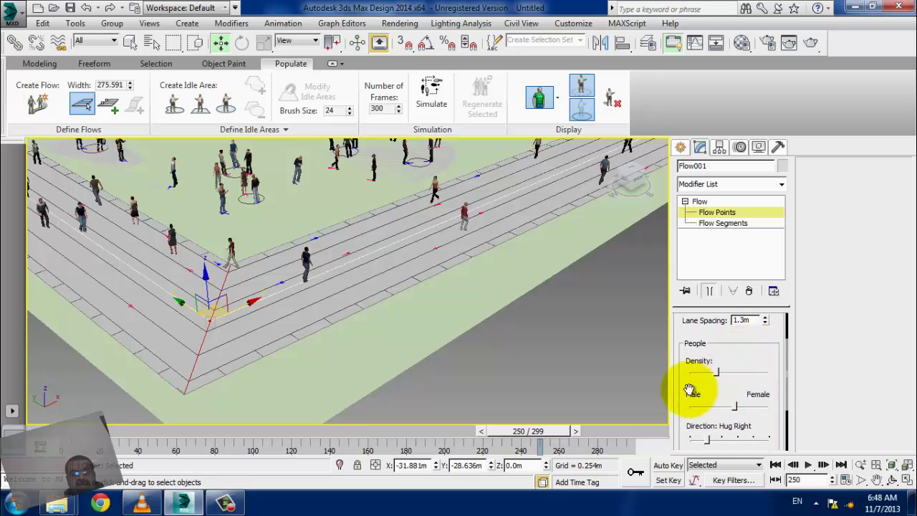
mouse_move(501, 344)
alt+middle_down()
mouse_move(306, 277)
mouse_move(348, 368)
alt+middle_up()
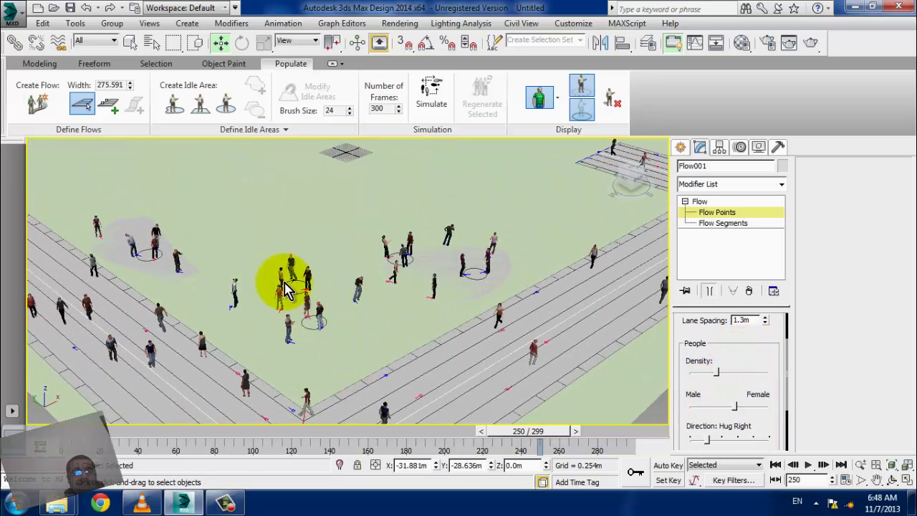
mouse_move(286, 289)
alt+middle_down()
mouse_move(215, 282)
mouse_move(460, 323)
alt+middle_up()
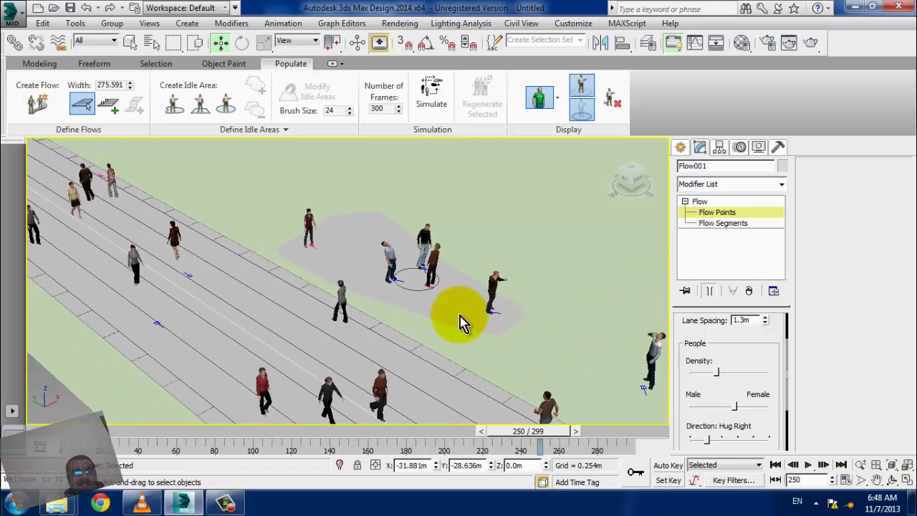
mouse_move(368, 307)
alt+middle_down()
mouse_move(292, 291)
mouse_move(342, 306)
alt+middle_up()
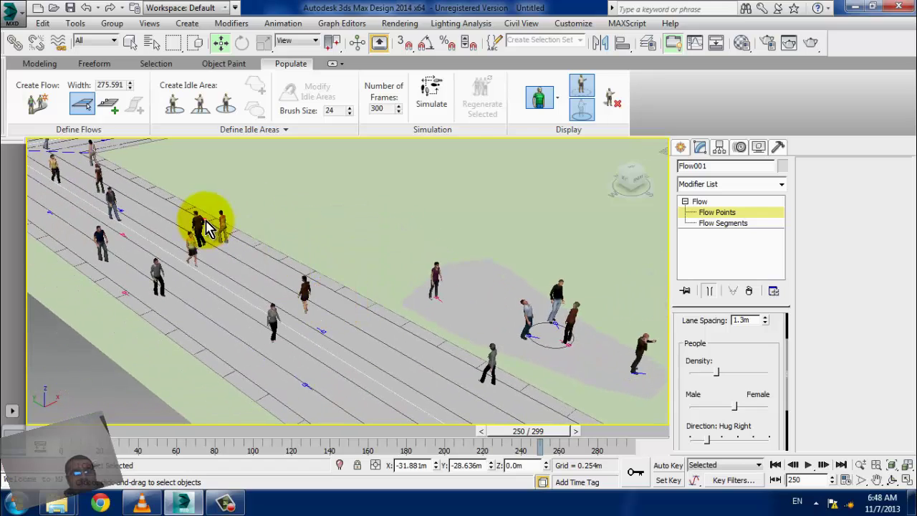
alt+middle_drag(207, 227, 307, 323)
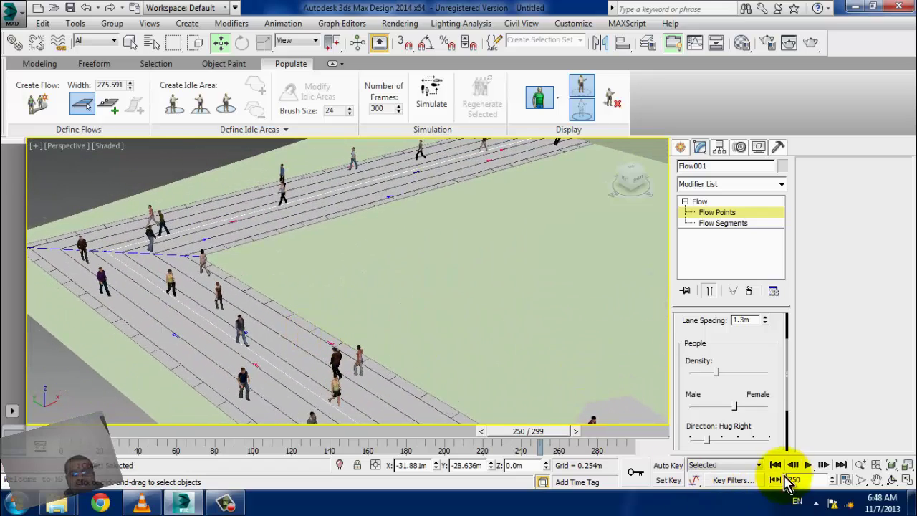
Play the crowd animation and pan along the widened walkway to watch the walkers
click(808, 468)
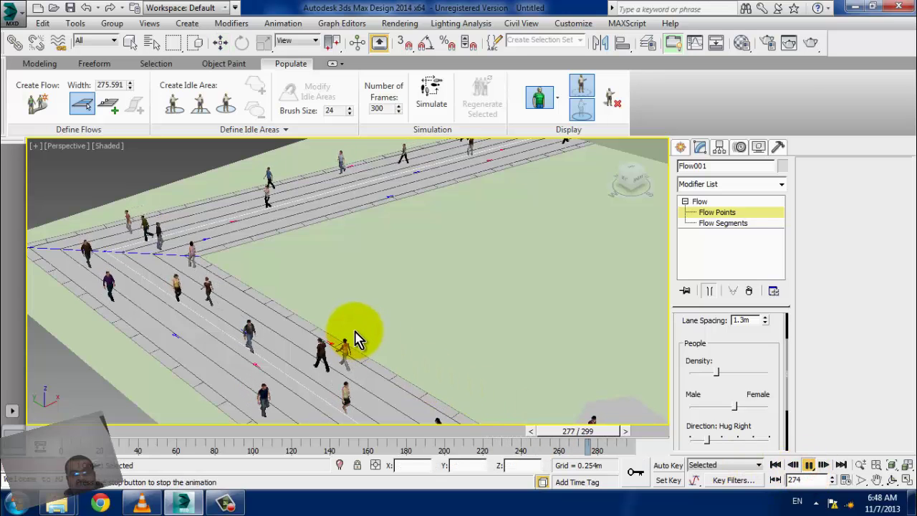
middle_drag(370, 248, 273, 331)
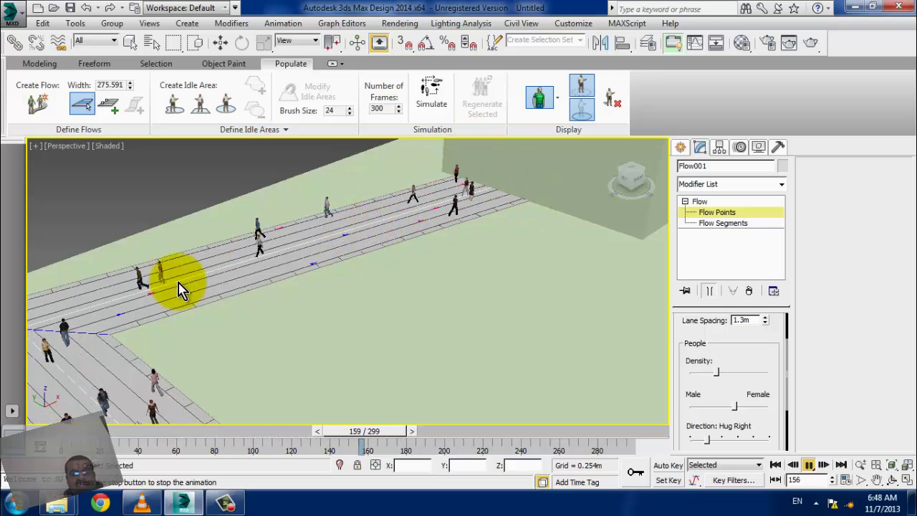
middle_drag(180, 287, 313, 262)
scroll(134, 291, up, 5)
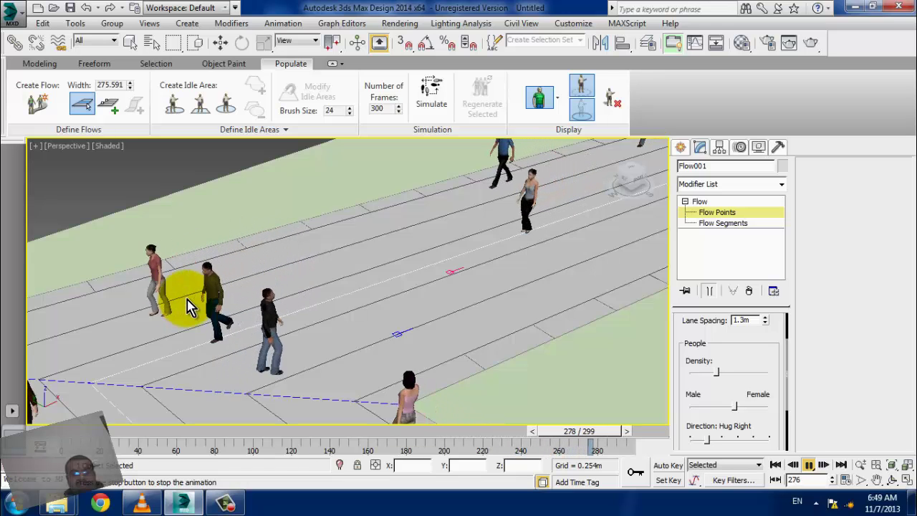
mouse_move(450, 271)
middle_down()
mouse_move(429, 286)
mouse_move(301, 318)
middle_up()
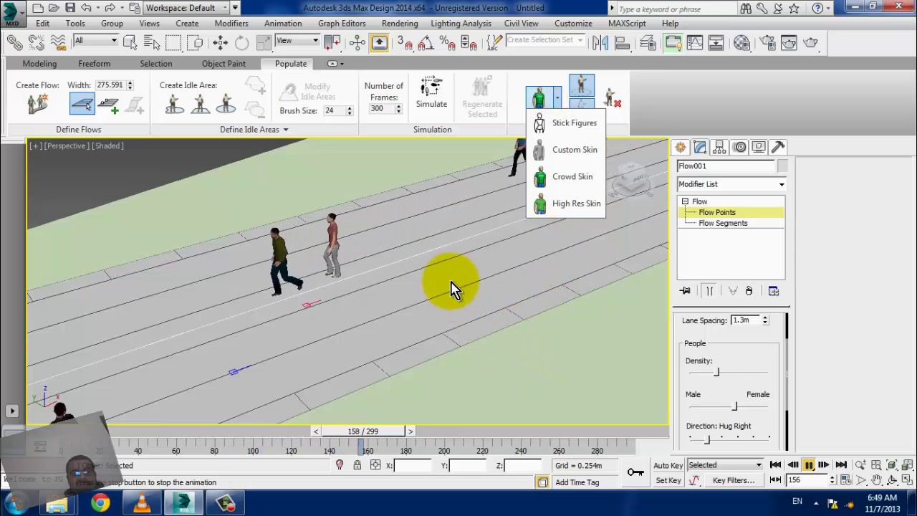
click(151, 169)
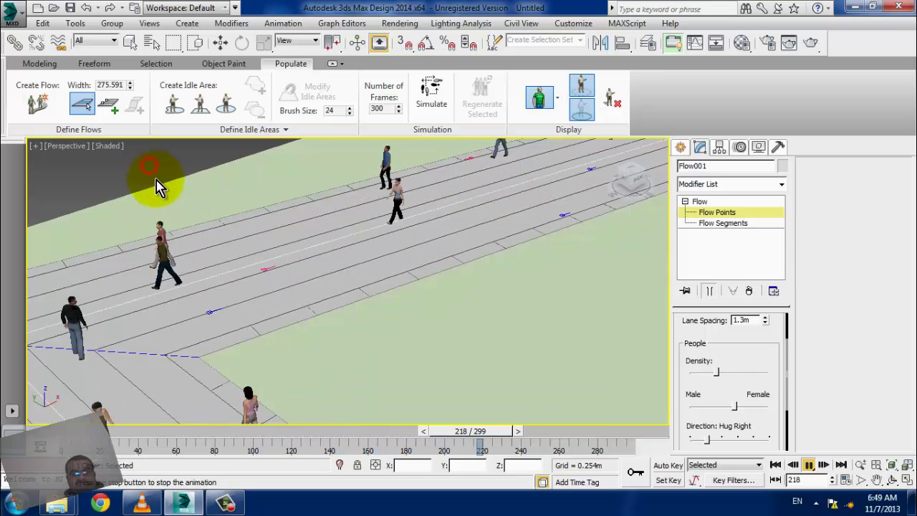
alt+middle_drag(158, 187, 454, 349)
scroll(422, 304, down, 5)
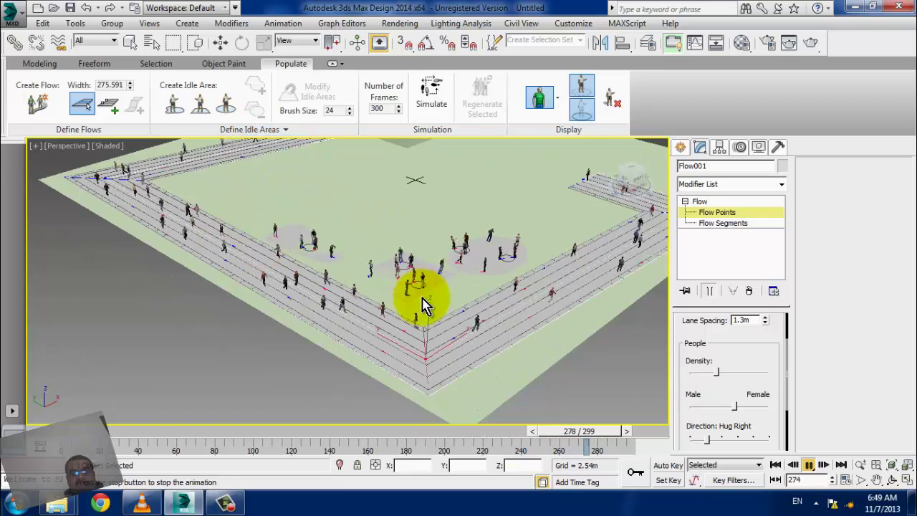
scroll(423, 305, up, 5)
mouse_move(485, 262)
middle_down()
mouse_move(423, 313)
mouse_move(337, 305)
mouse_move(327, 283)
mouse_move(403, 265)
mouse_move(434, 337)
mouse_move(428, 295)
mouse_move(365, 330)
mouse_move(485, 283)
middle_up()
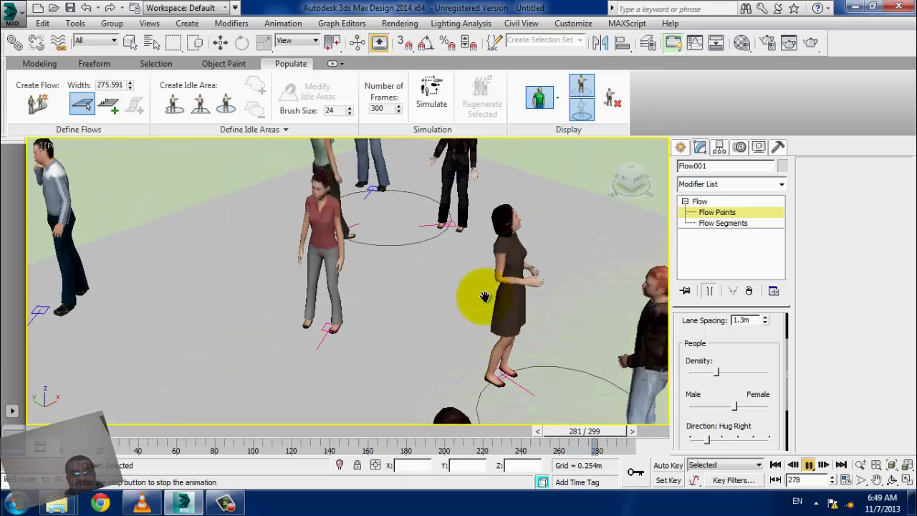
scroll(290, 294, down, 5)
scroll(348, 275, up, 3)
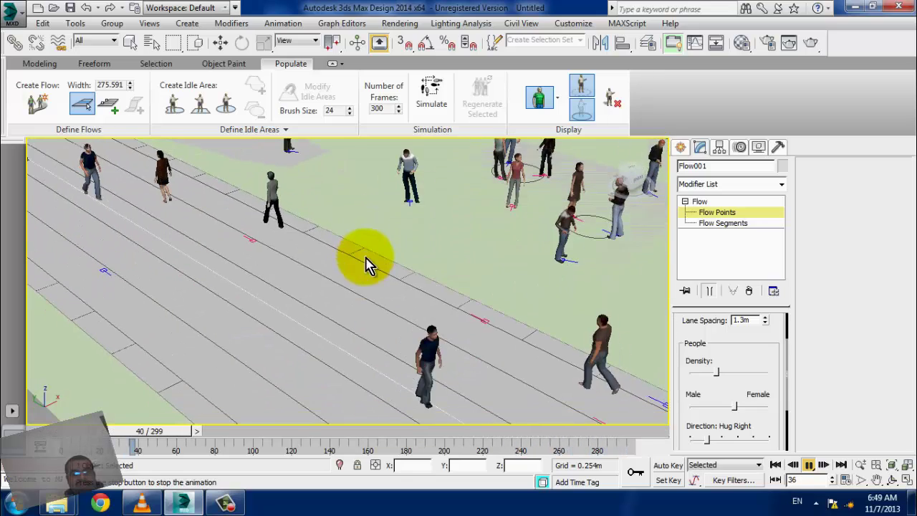
scroll(272, 262, down, 5)
scroll(198, 219, up, 7)
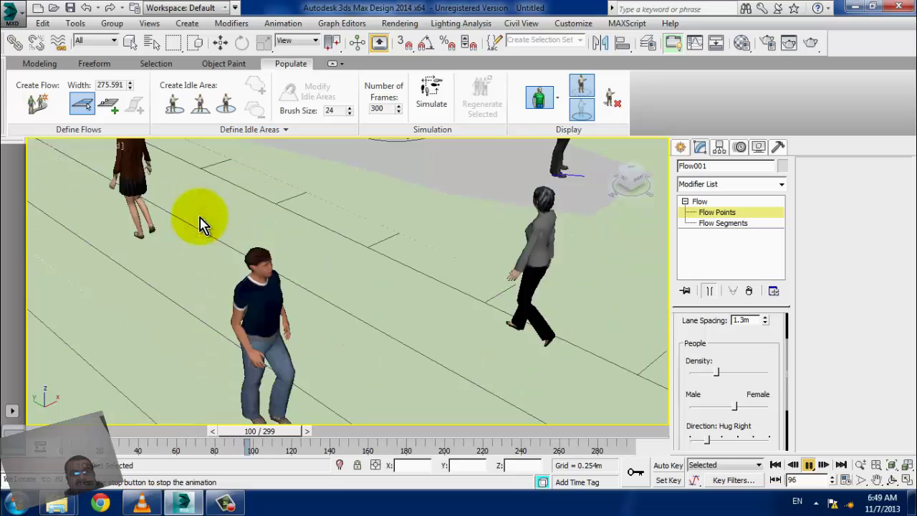
middle_drag(127, 199, 354, 267)
scroll(303, 304, down, 2)
scroll(303, 303, down, 3)
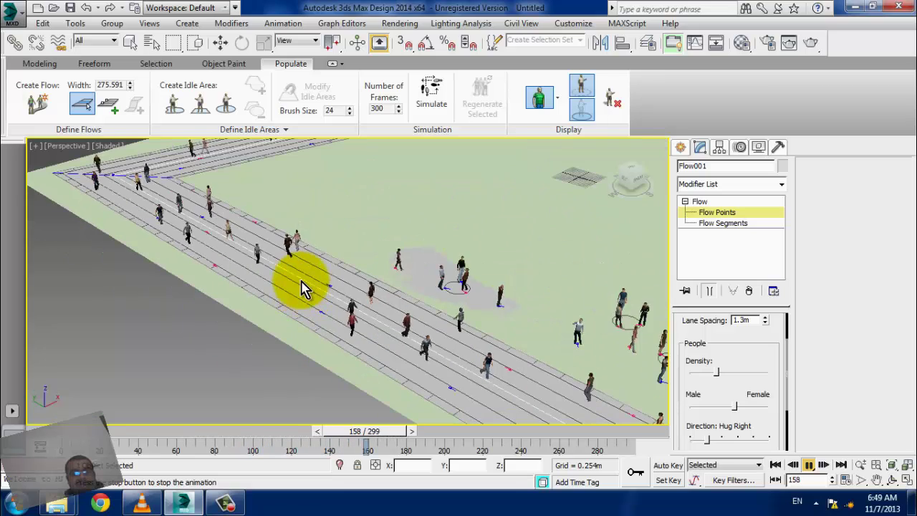
scroll(161, 219, up, 2)
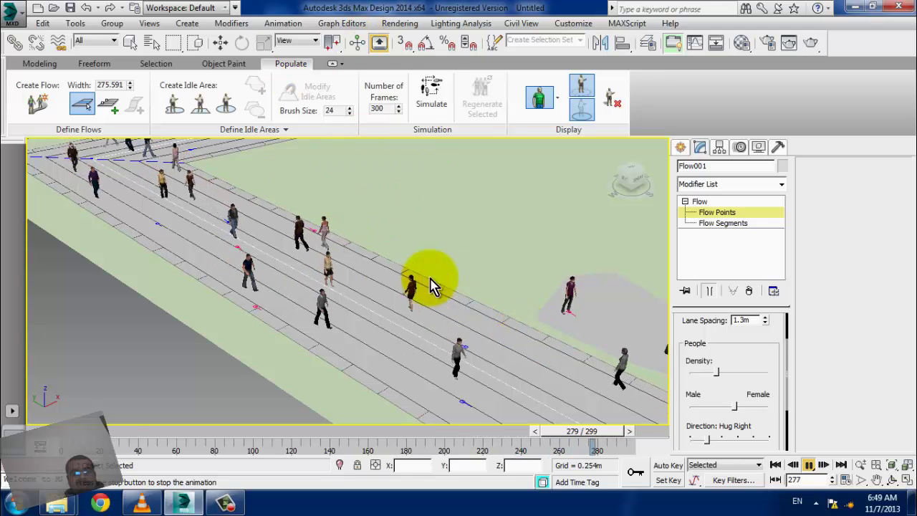
mouse_move(320, 210)
alt+middle_down()
mouse_move(307, 327)
mouse_move(375, 293)
alt+middle_up()
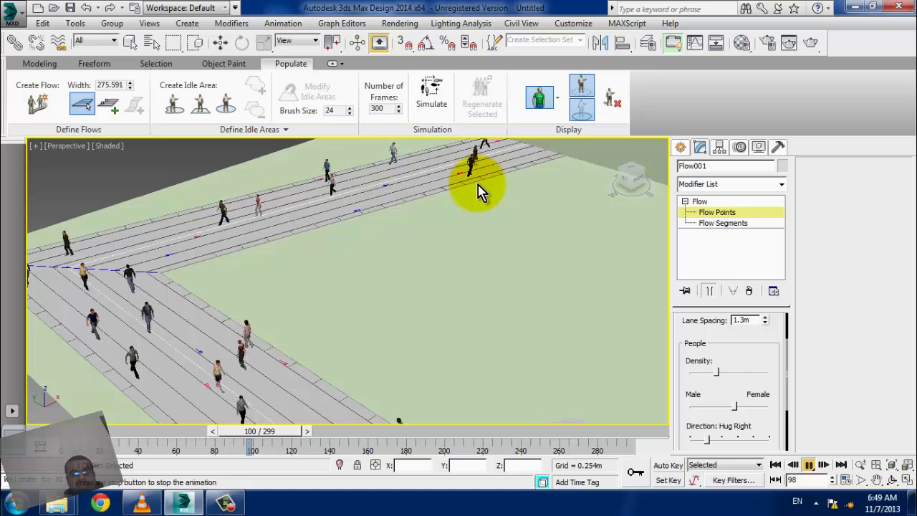
alt+middle_drag(464, 203, 440, 229)
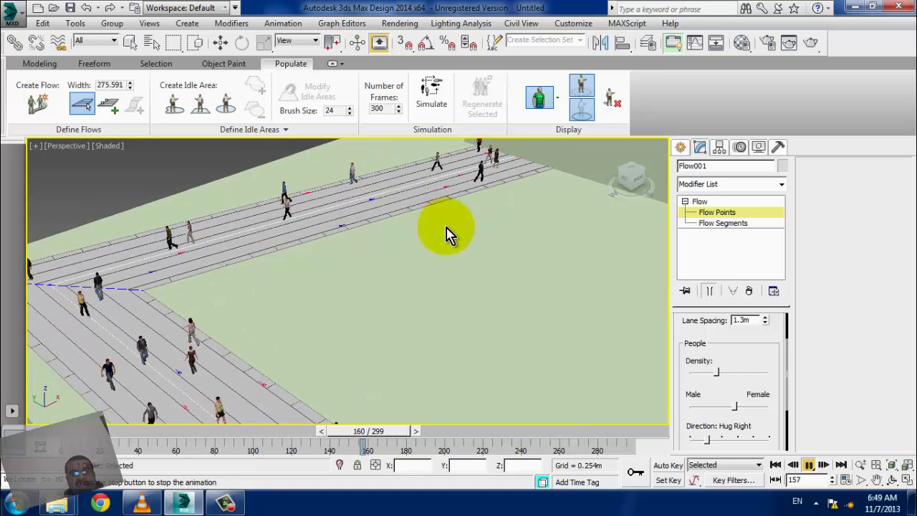